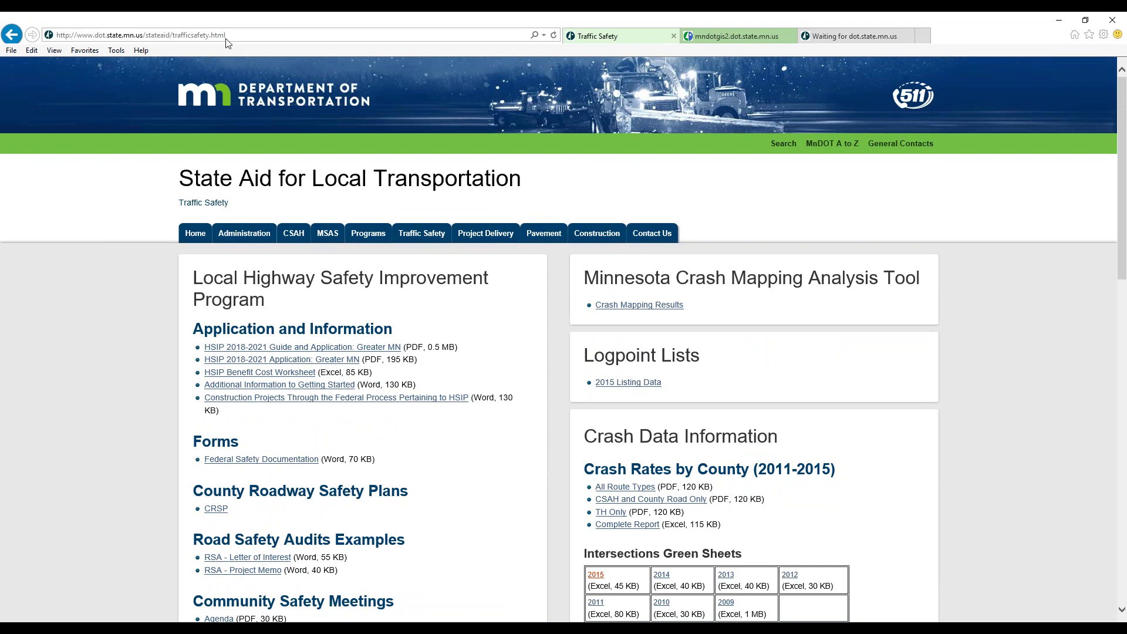
# - Follow the 2015 Intersections Green Sheets link, then move to the open mndotgis2 crash mapping page
pyautogui.scroll(-3, 563, 341)
pyautogui.scroll(-1, 503, 322)
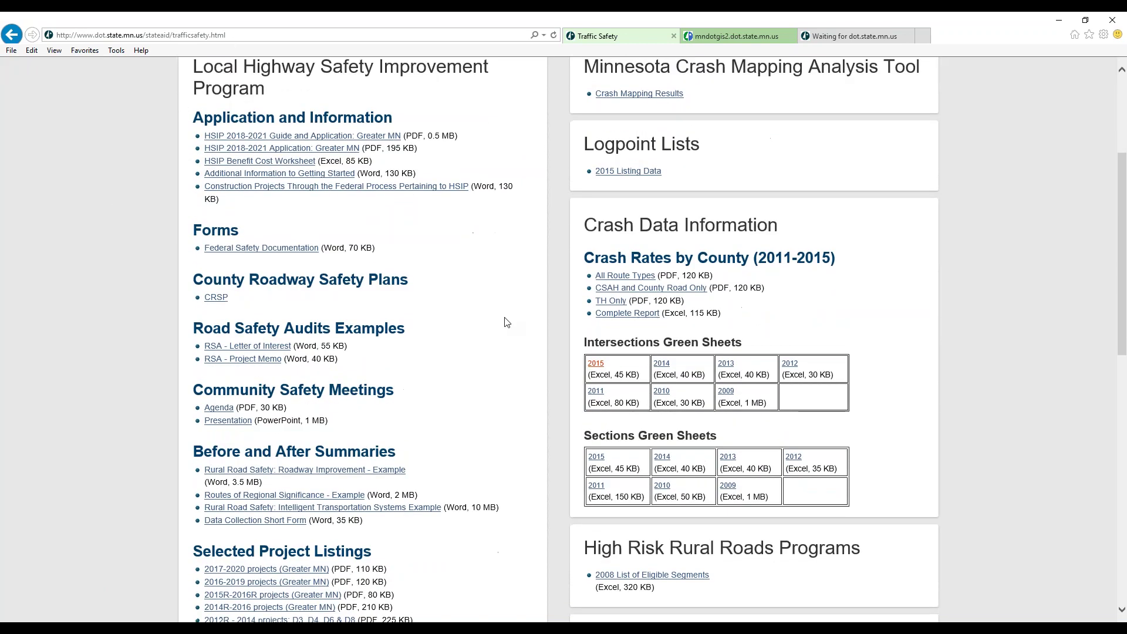
pyautogui.click(597, 364)
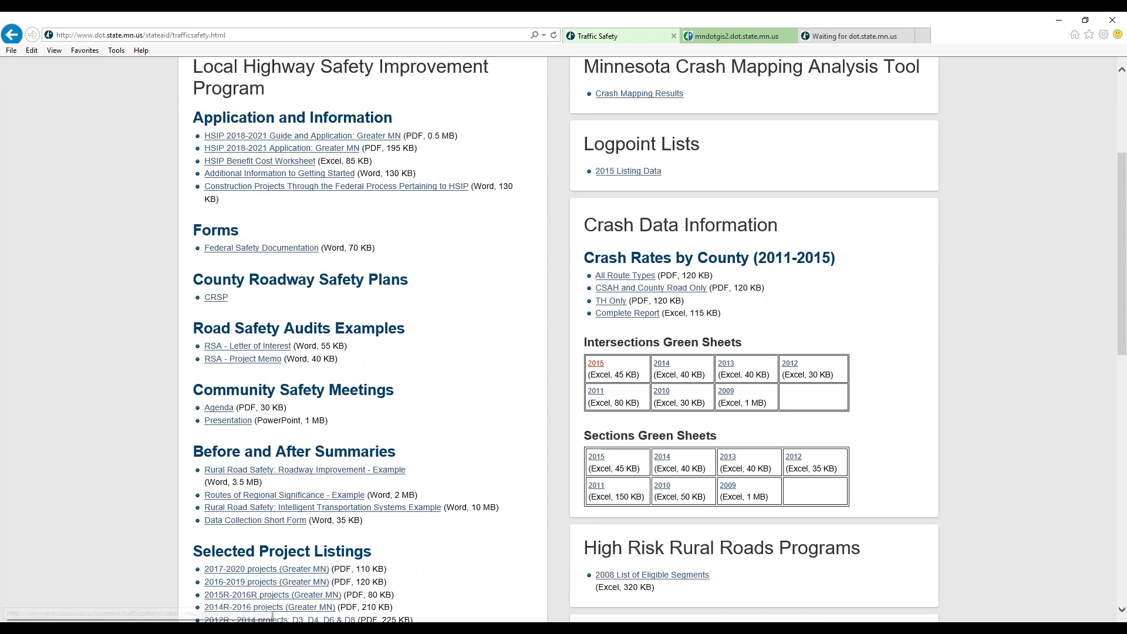
pyautogui.scroll(3, 558, 385)
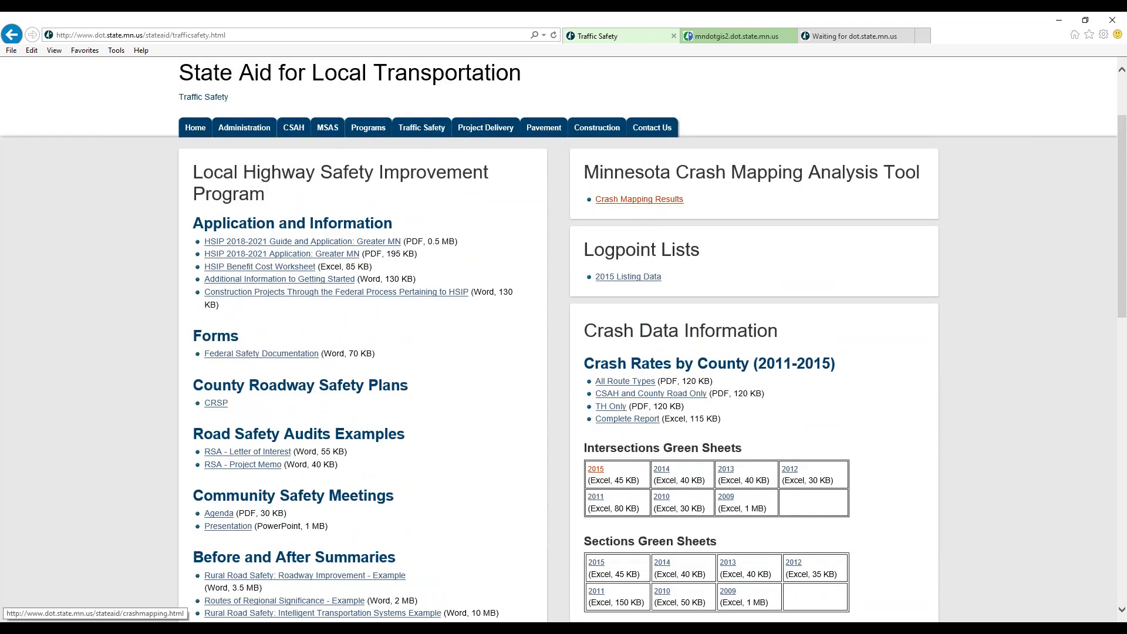
pyautogui.click(728, 34)
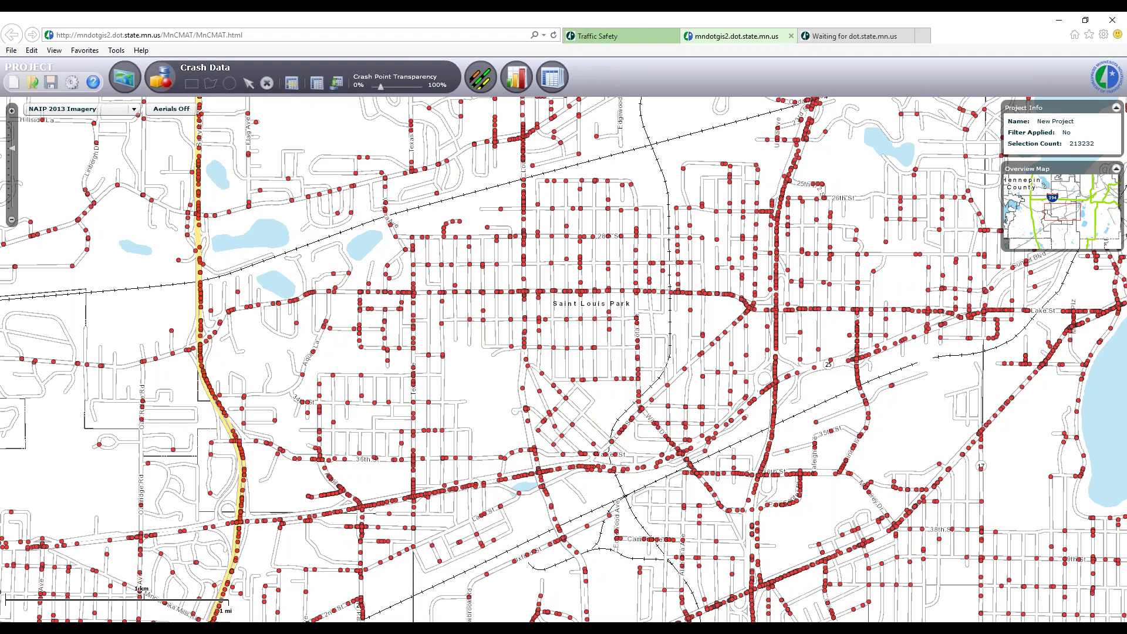
# - Bring up the read-only 2015 toolkit and inspect the 0.52 statewide rate in E4
pyautogui.moveTo(389, 629)
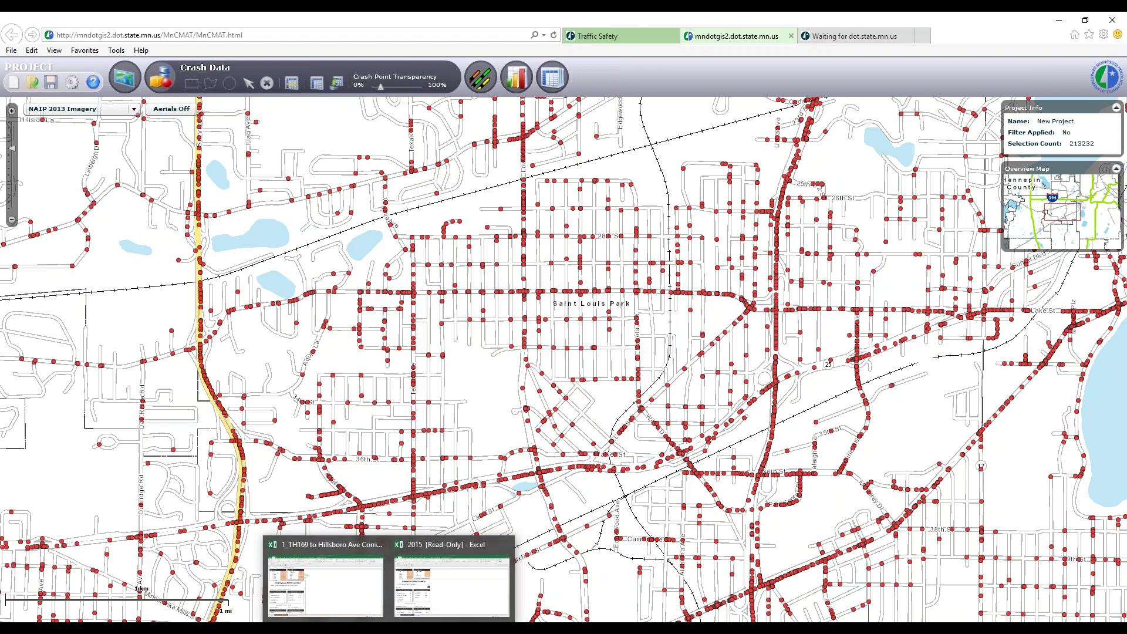
pyautogui.click(452, 579)
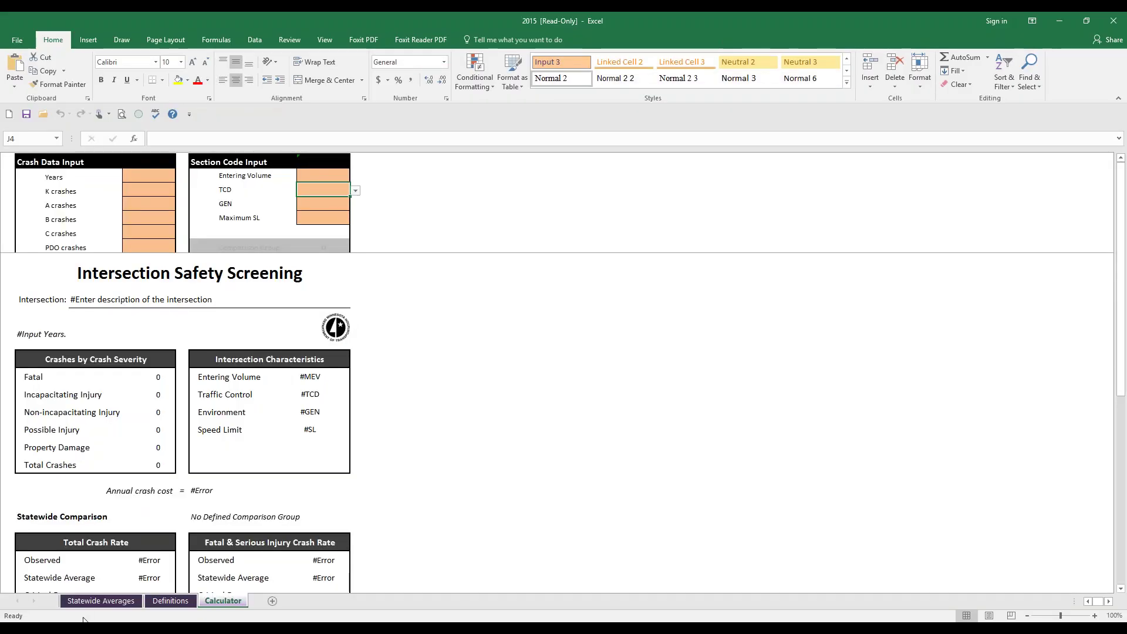
pyautogui.click(109, 601)
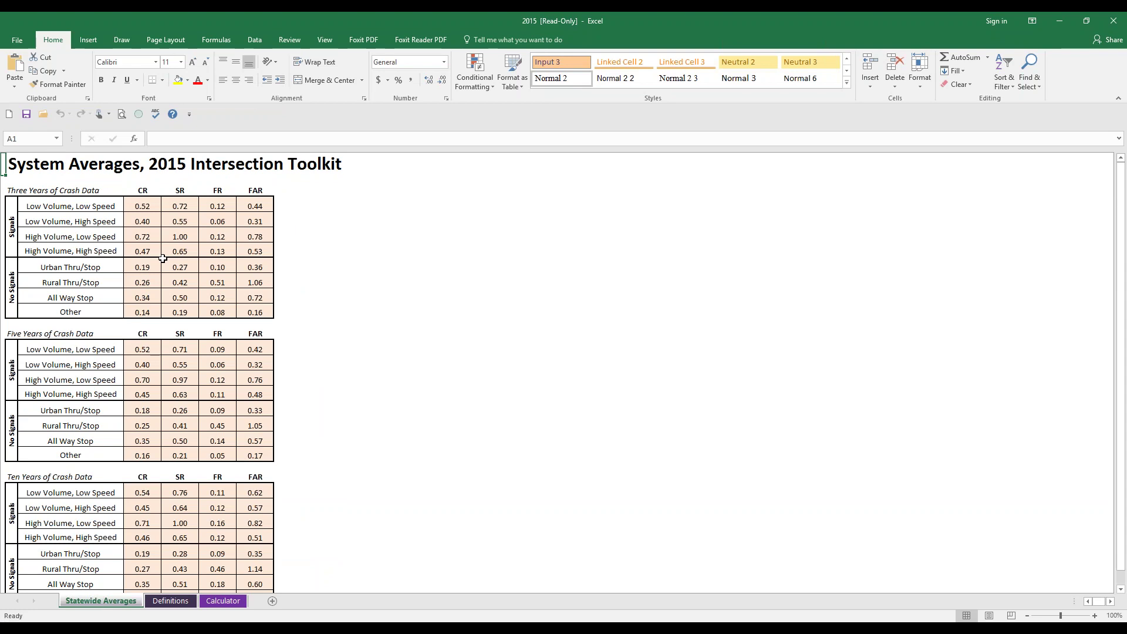
pyautogui.click(142, 207)
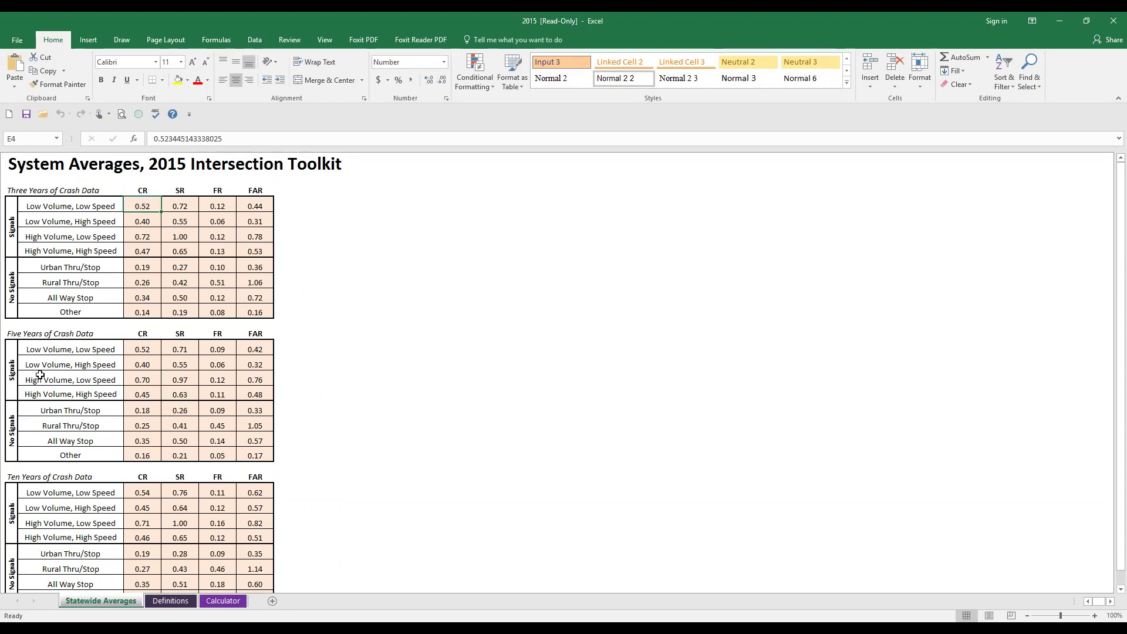
# - Look over the Definitions sheet, then return to the Calculator sheet
pyautogui.scroll(-2, 47, 456)
pyautogui.scroll(2, 57, 471)
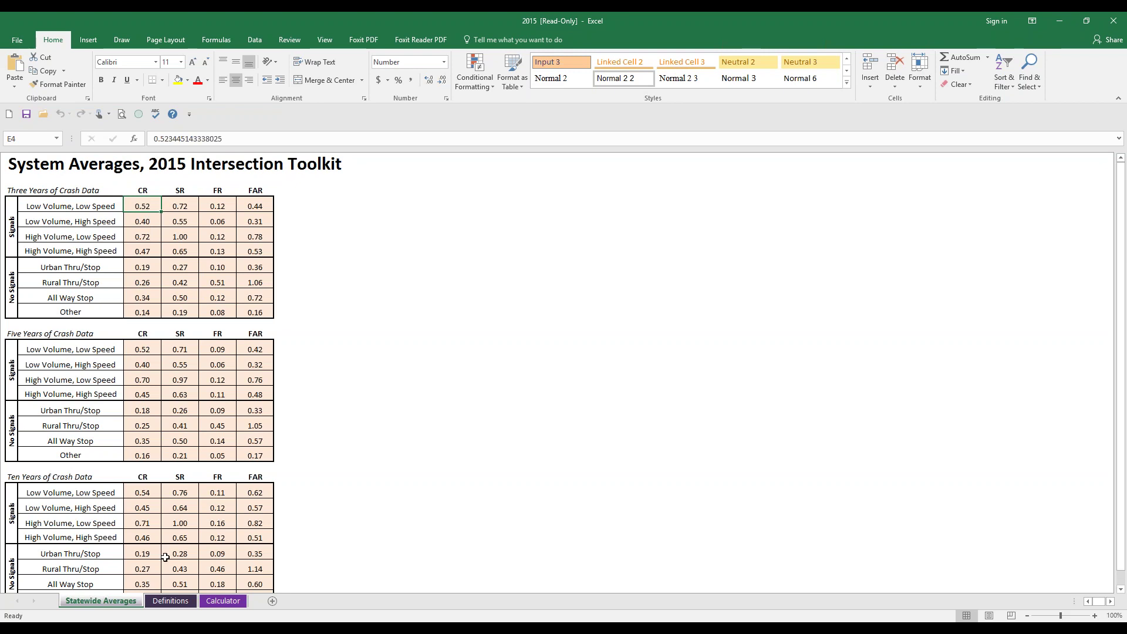
pyautogui.click(170, 601)
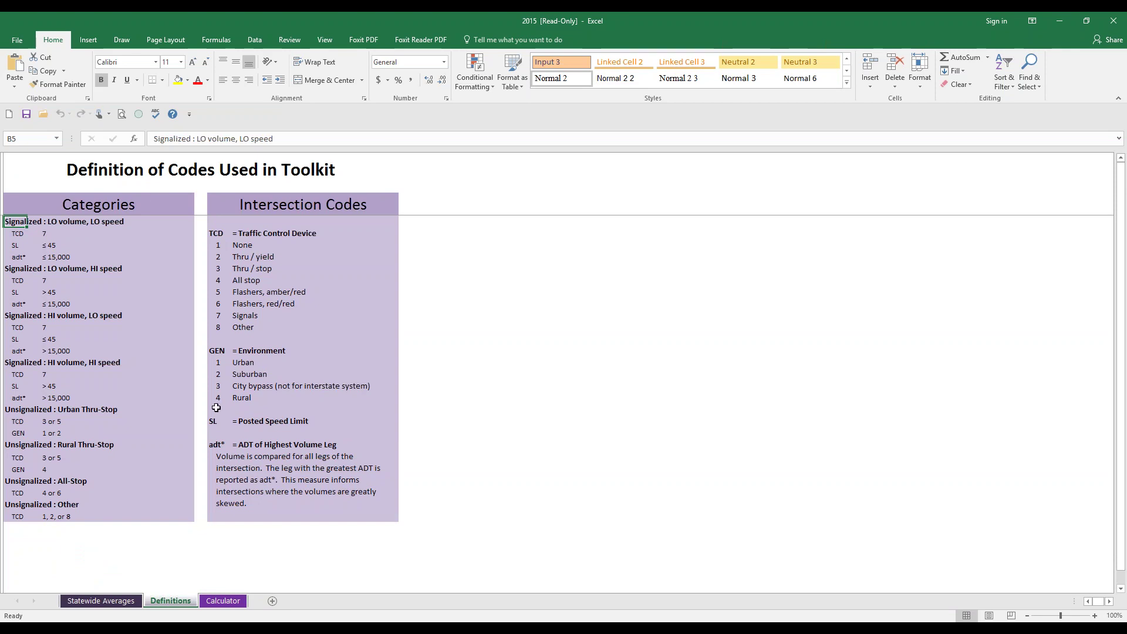
pyautogui.click(226, 597)
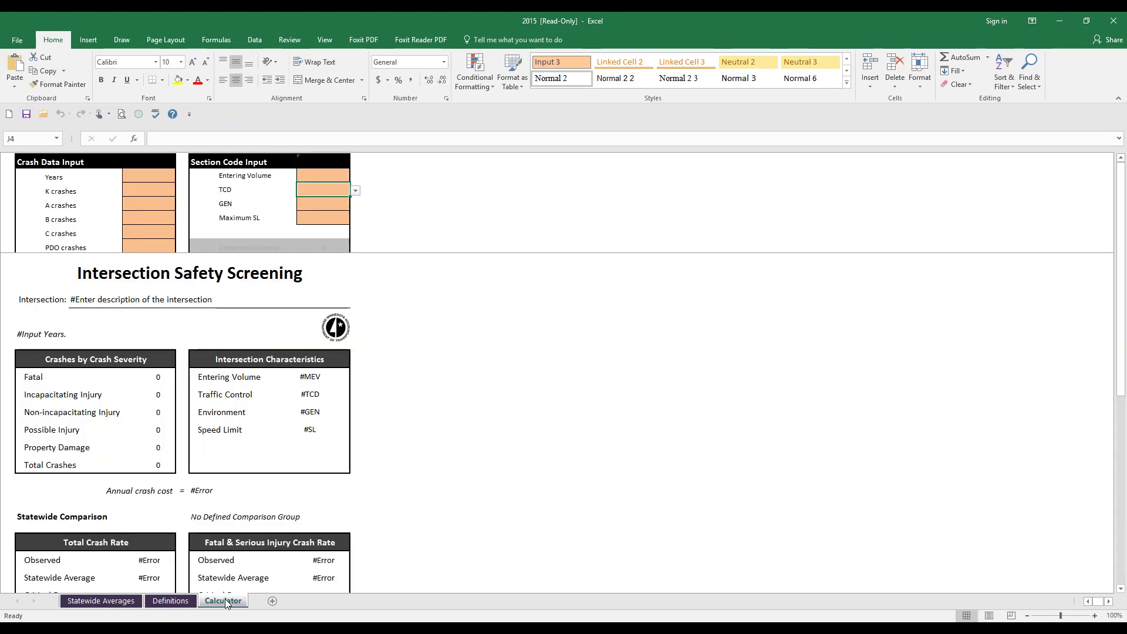
pyautogui.click(147, 177)
pyautogui.click(180, 178)
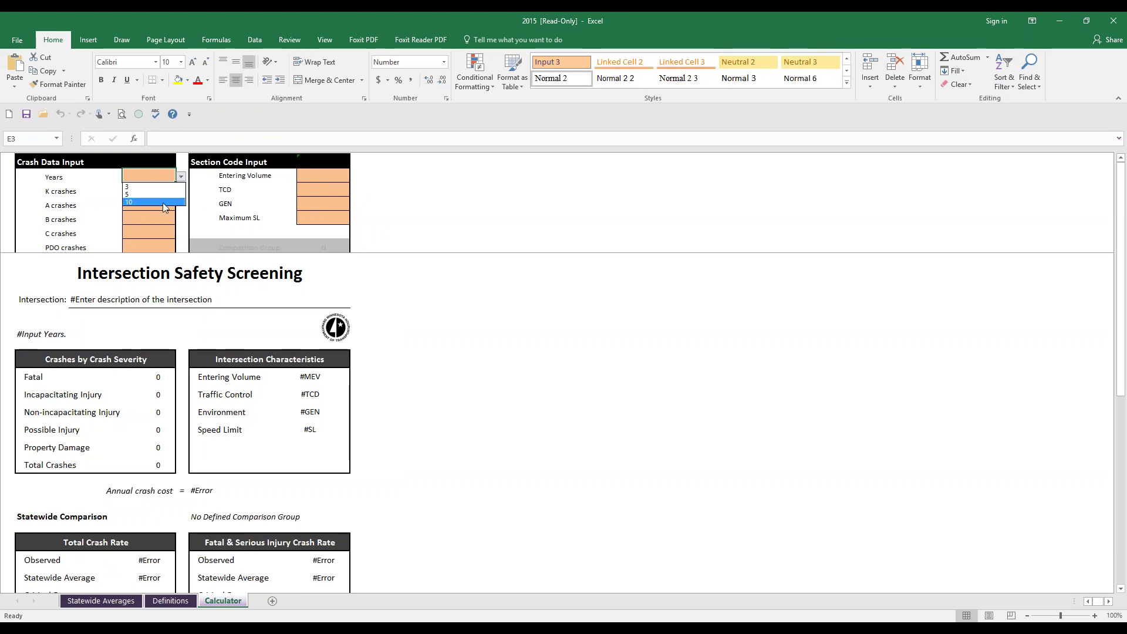
pyautogui.press('Escape')
pyautogui.click(139, 190)
pyautogui.press('Down')
pyautogui.press('Down')
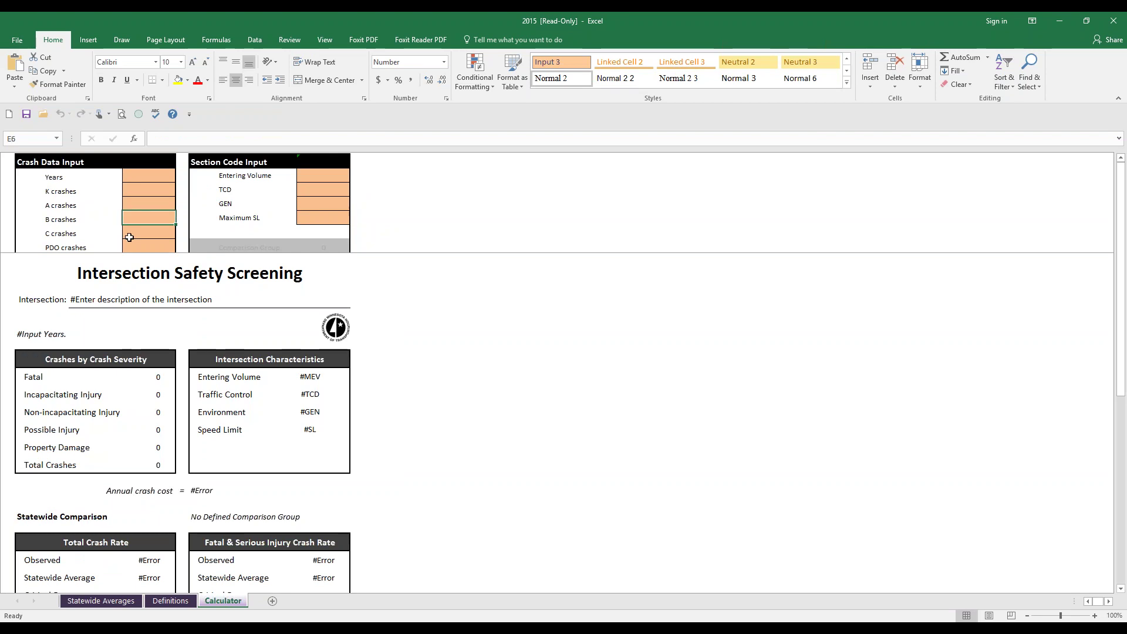
pyautogui.click(302, 176)
pyautogui.click(323, 188)
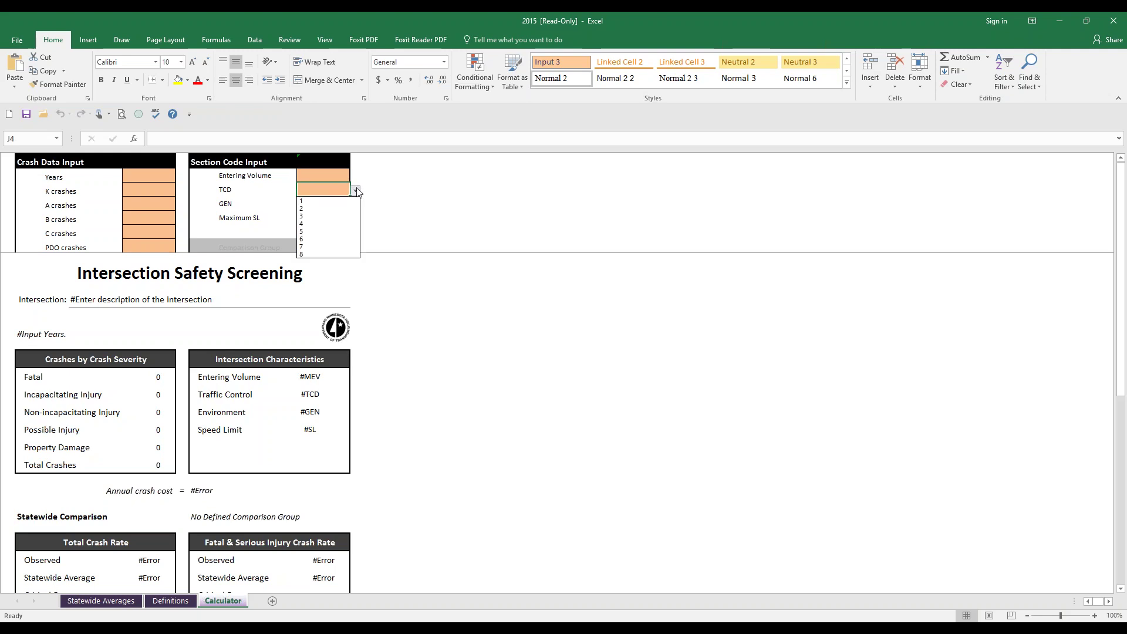
pyautogui.click(349, 203)
pyautogui.click(356, 205)
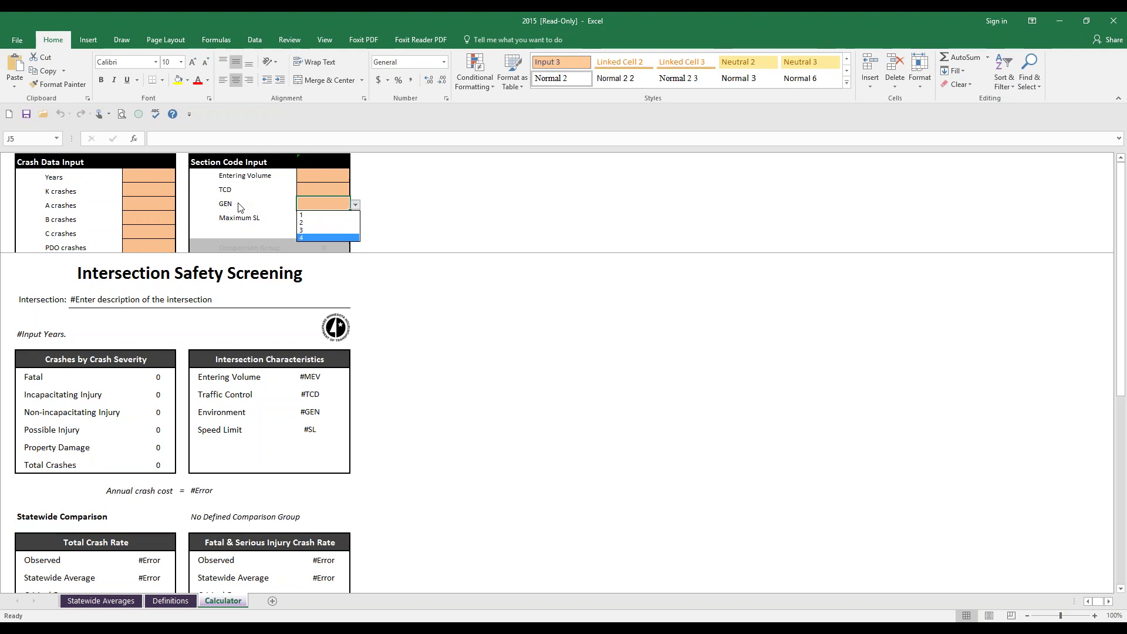
pyautogui.press('Escape')
pyautogui.click(335, 224)
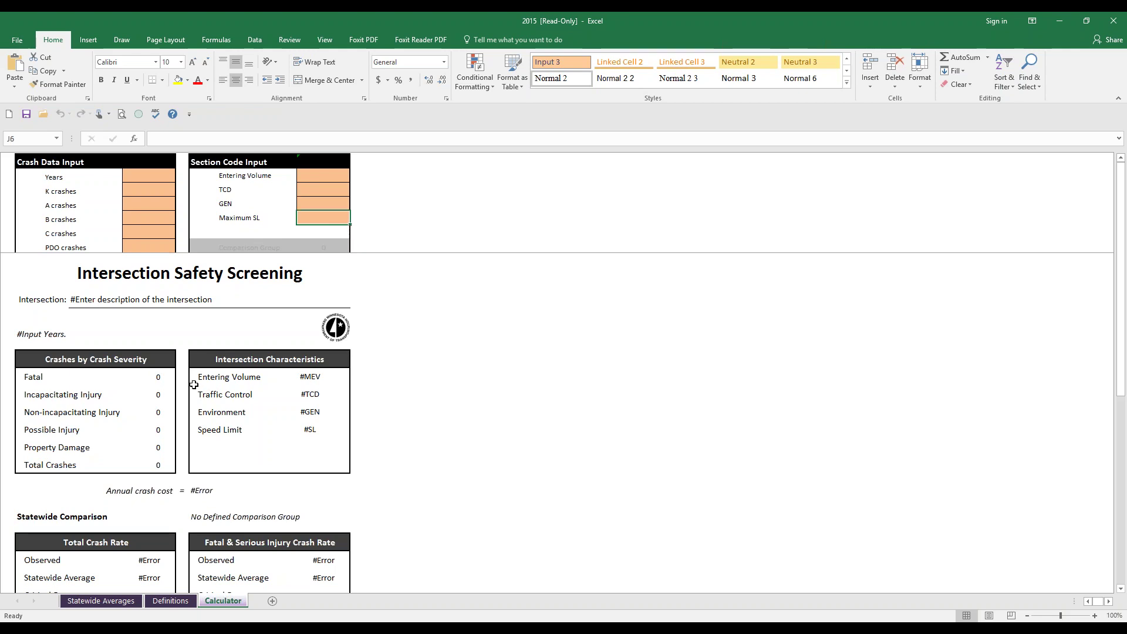
pyautogui.scroll(-3, 189, 387)
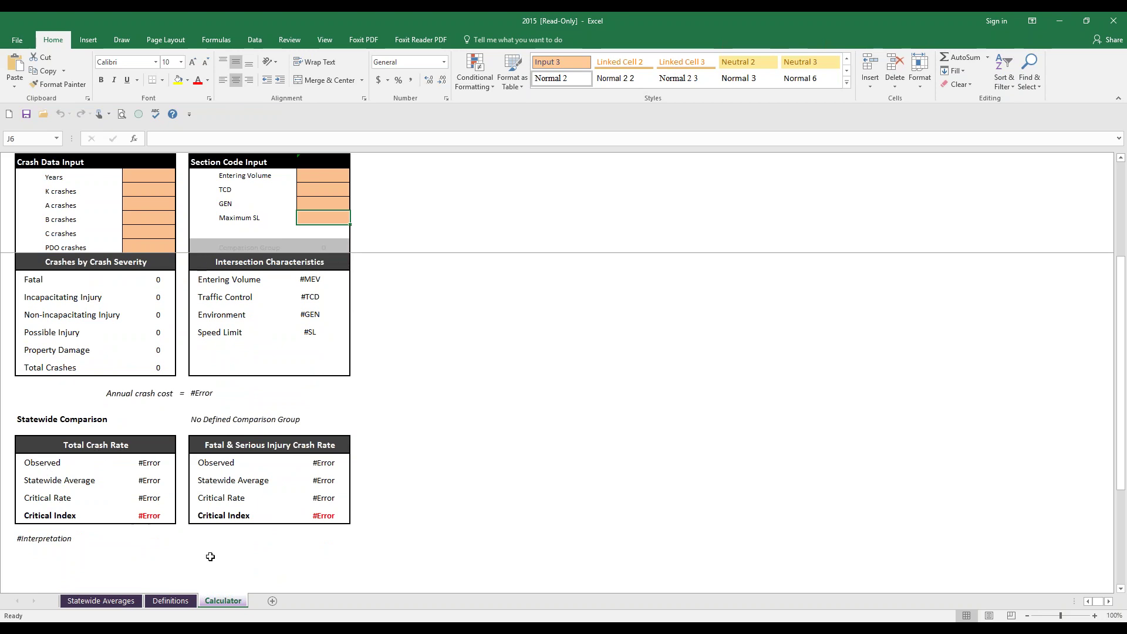
pyautogui.click(389, 629)
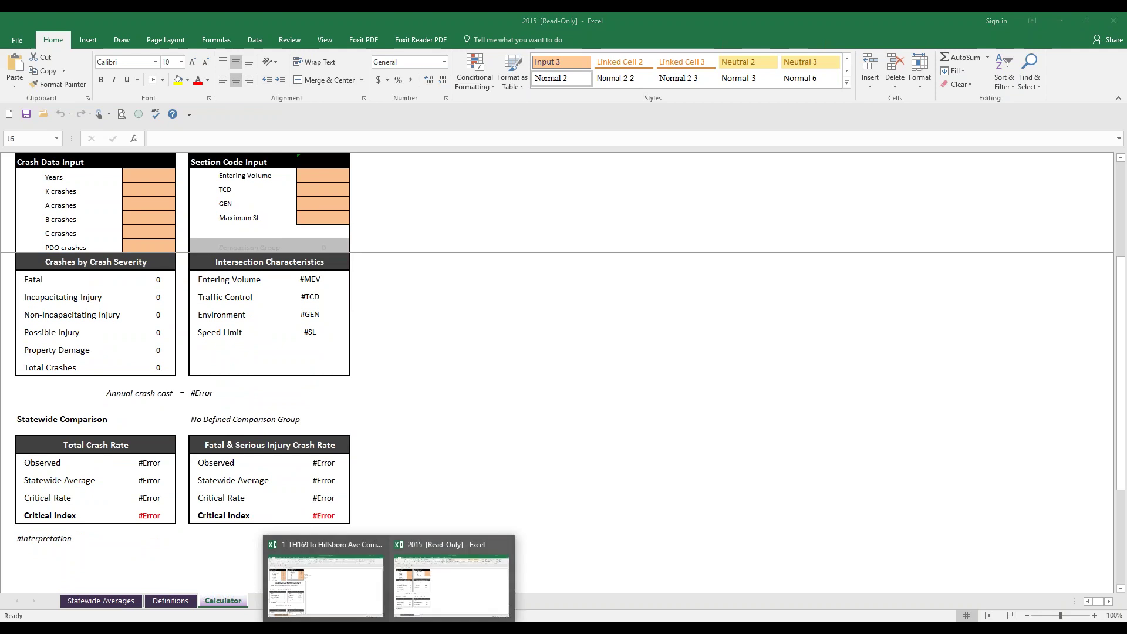
# - In the 1_TH169 corridor workbook, select the Years input of 3 and view Statewide Averages
pyautogui.click(339, 606)
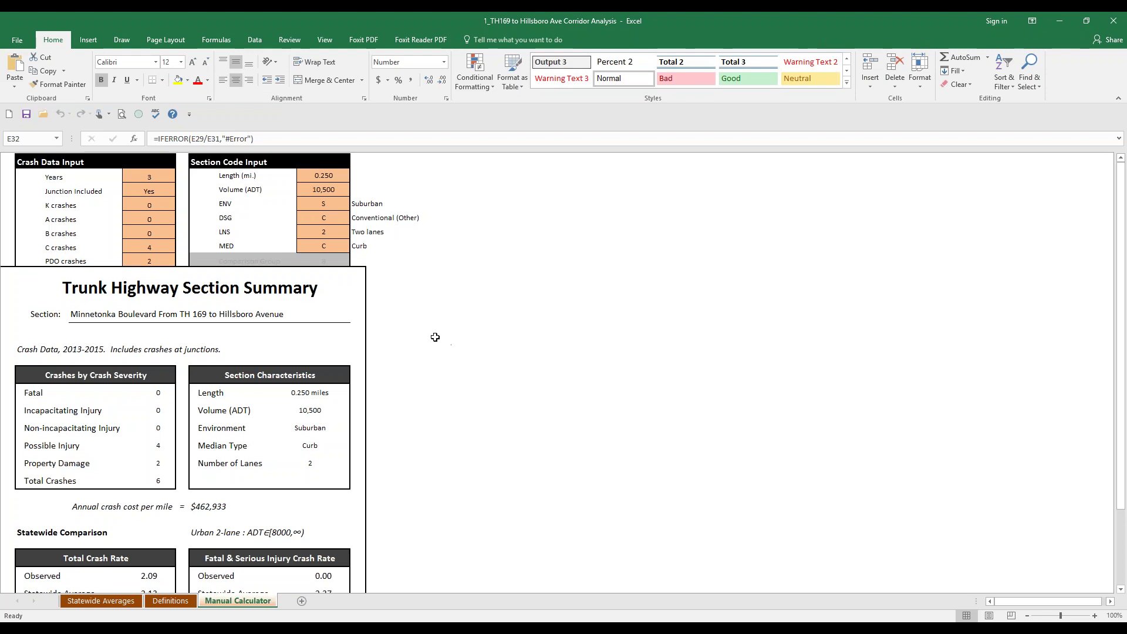
pyautogui.click(158, 174)
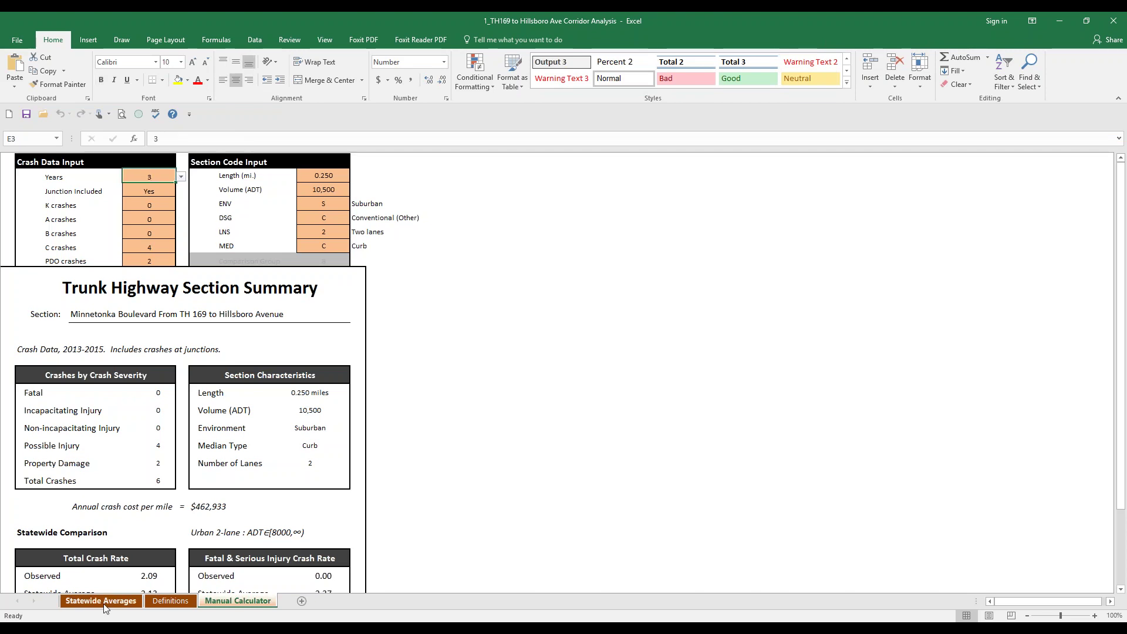
pyautogui.hotkey('ctrl', 'pageup')
pyautogui.hotkey('ctrl', 'pageup')
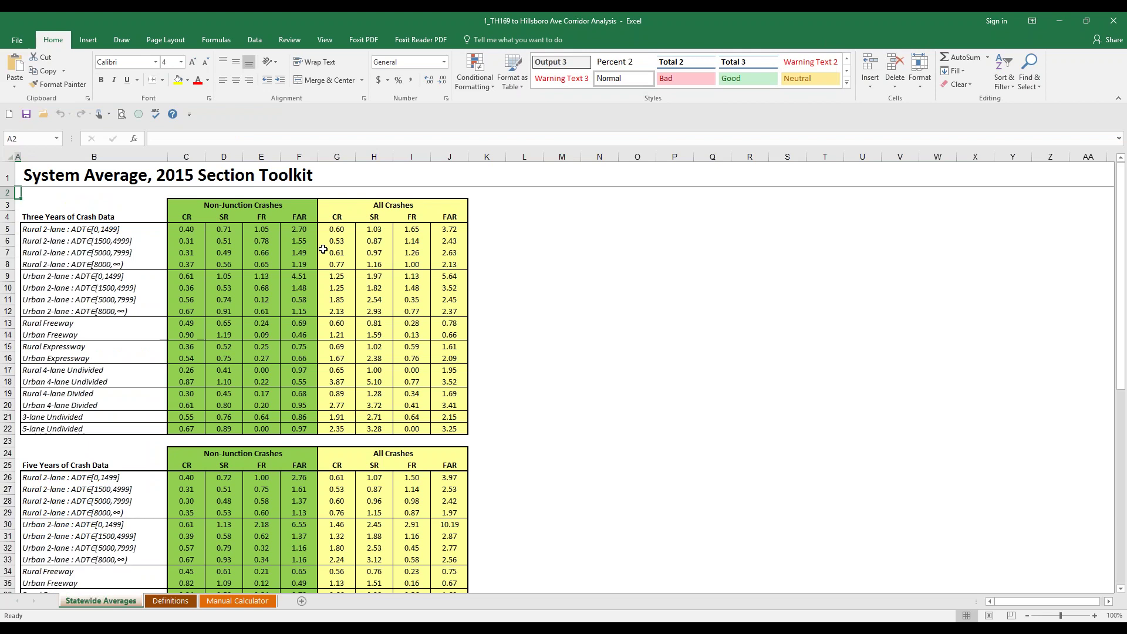
# - Look over the Definitions sheet, then return to the Manual Calculator sheet
pyautogui.click(170, 601)
pyautogui.scroll(-3, 100, 325)
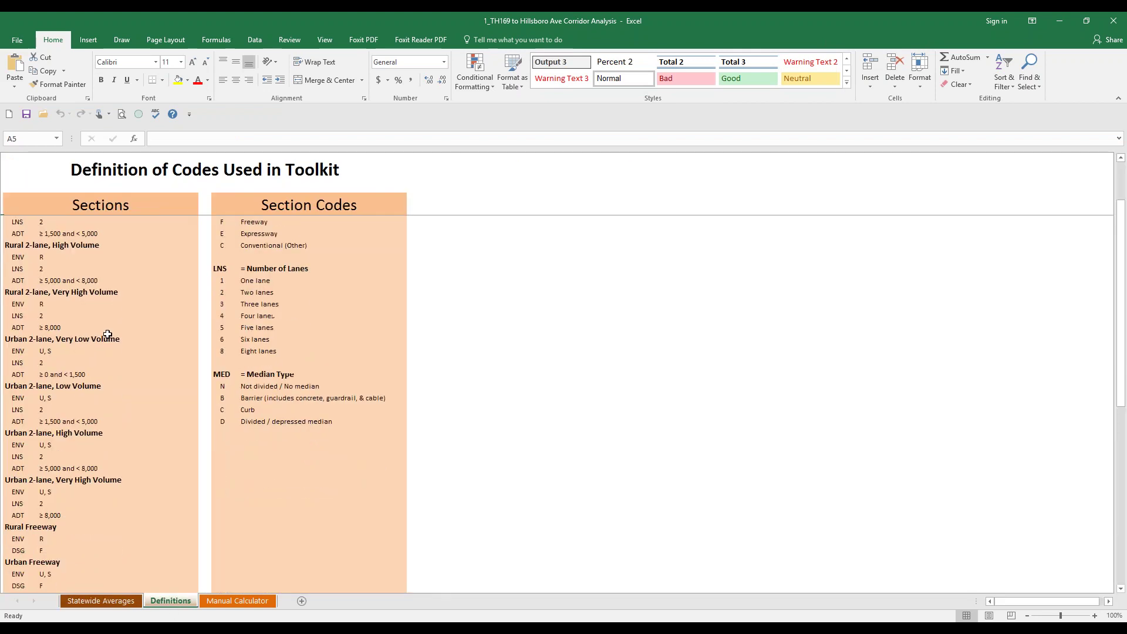
pyautogui.scroll(3, 106, 335)
pyautogui.click(228, 601)
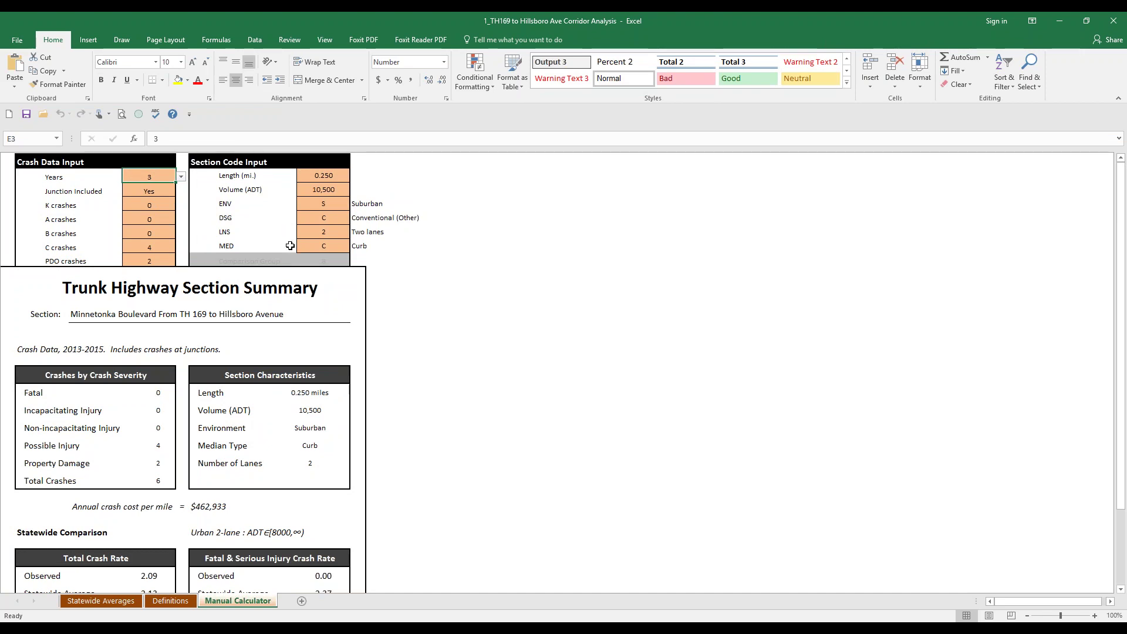
pyautogui.click(170, 191)
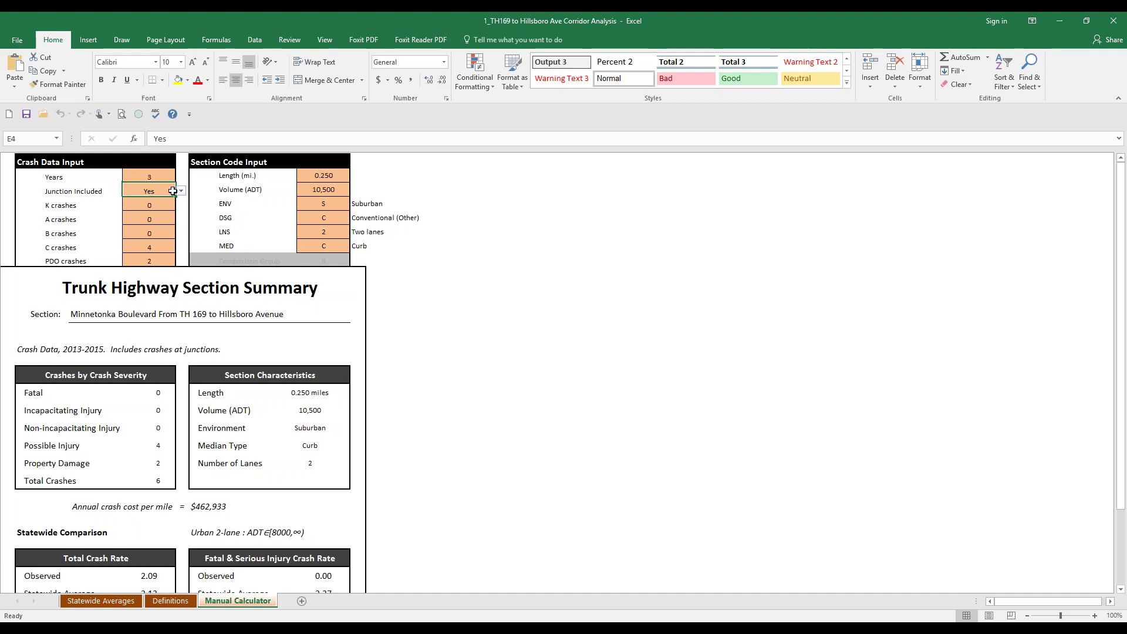
pyautogui.hotkey('alt', 'Down')
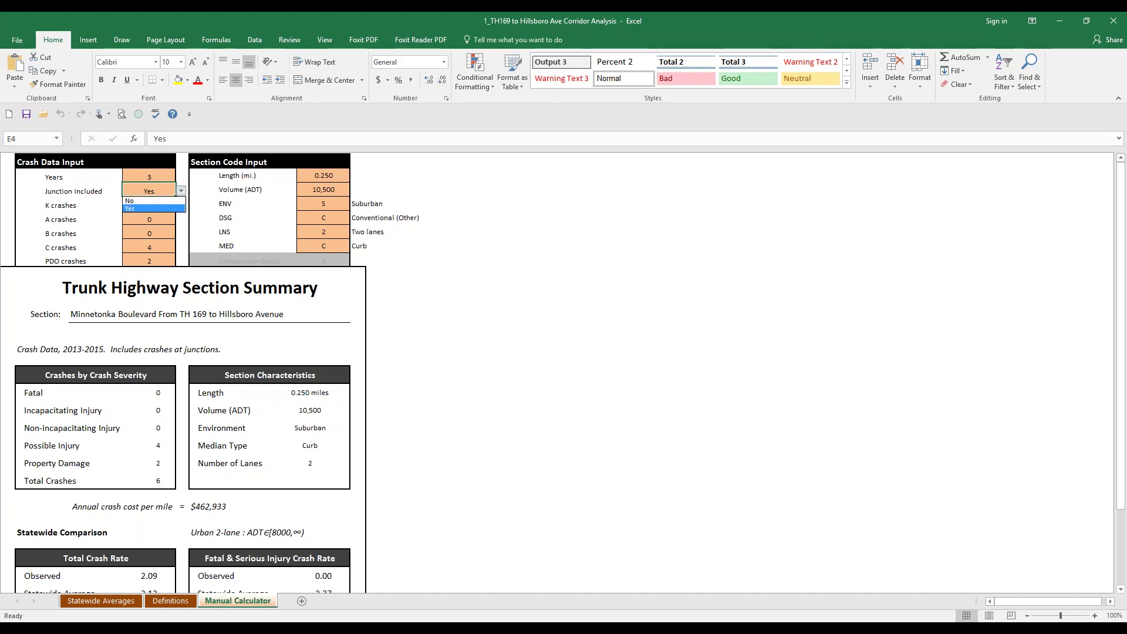
pyautogui.press('Return')
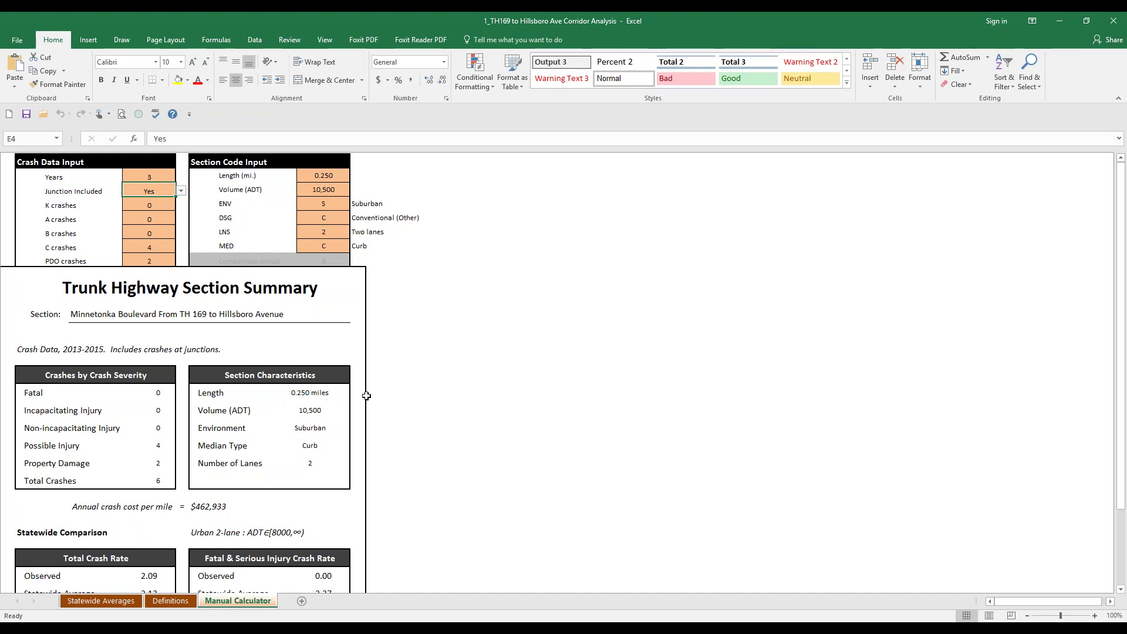
pyautogui.click(407, 378)
pyautogui.scroll(-1, 373, 429)
pyautogui.scroll(-3, 372, 429)
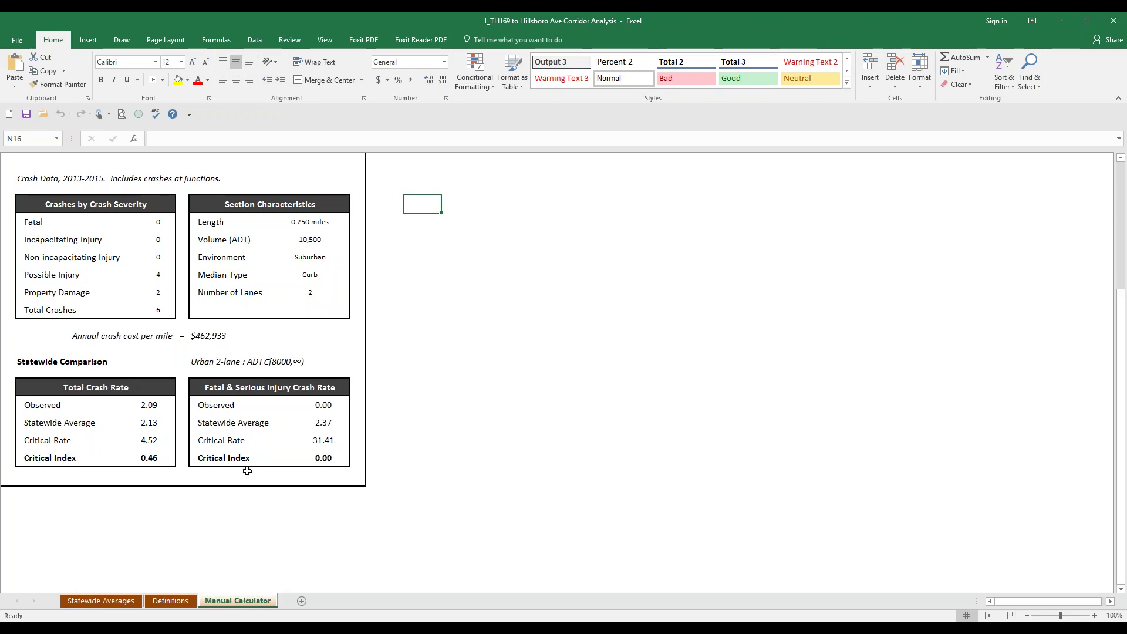
pyautogui.click(151, 461)
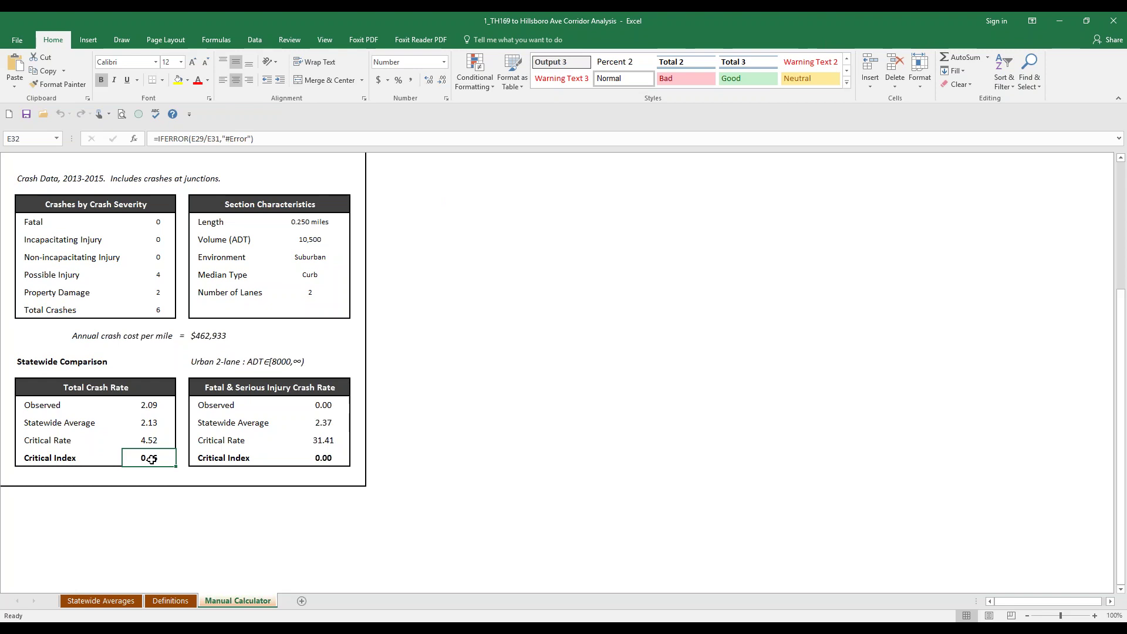
pyautogui.click(76, 459)
pyautogui.moveTo(76, 459); pyautogui.dragTo(148, 458)
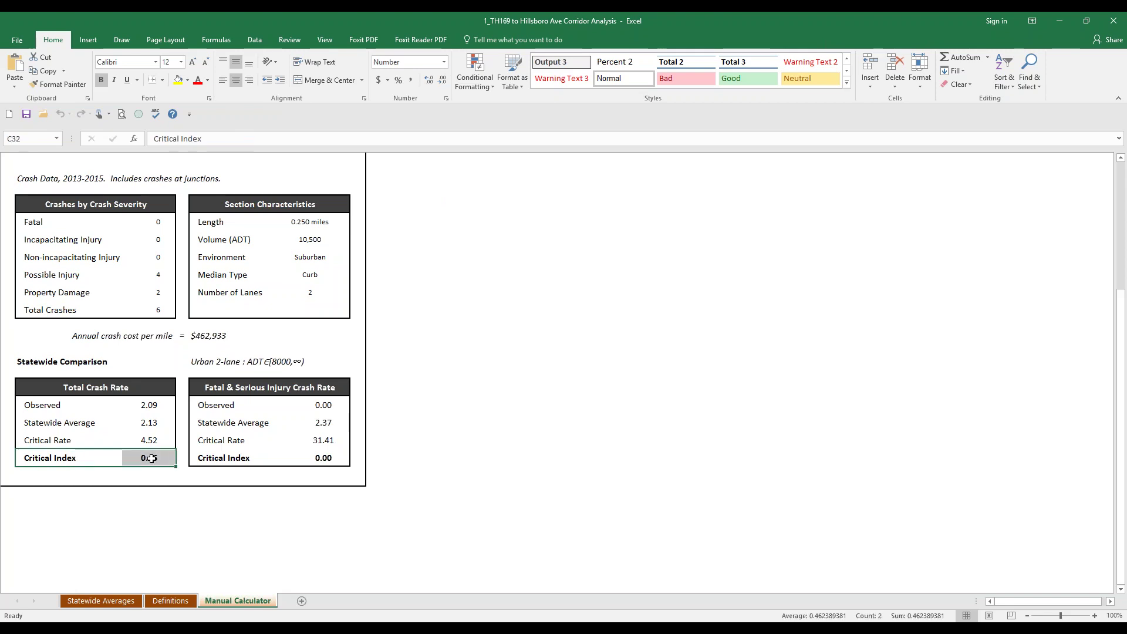